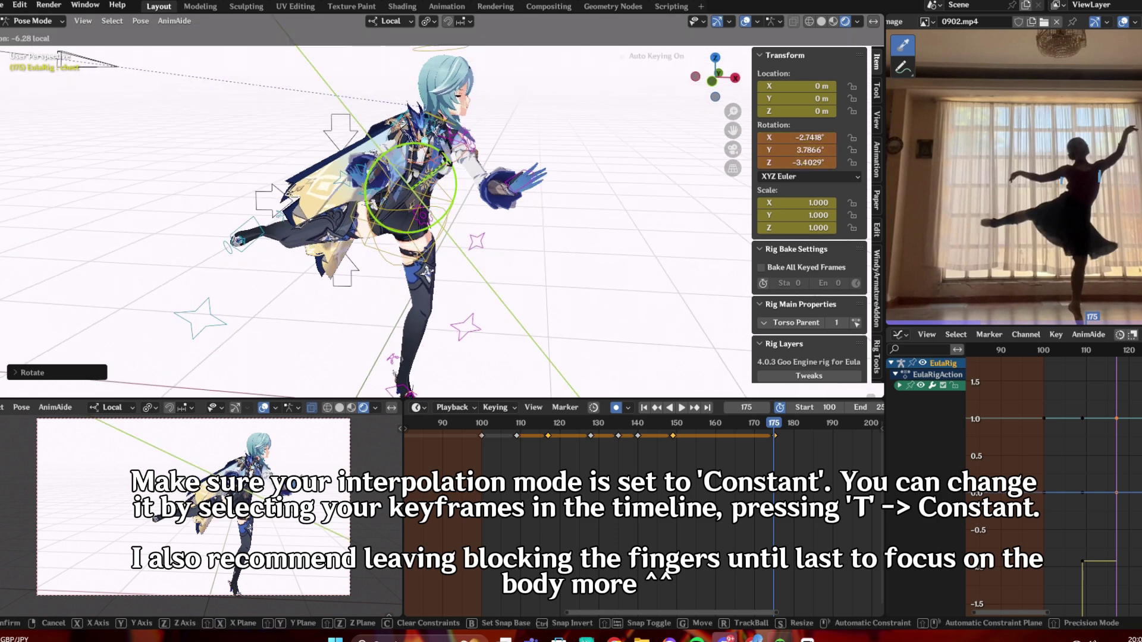
Rotate the chest control and shift the torso at frame 175 to match the reference dancer's lean.
middle_click_drag(482, 203, 476, 173)
left_click(451, 191)
left_click_drag(425, 141, 423, 139)
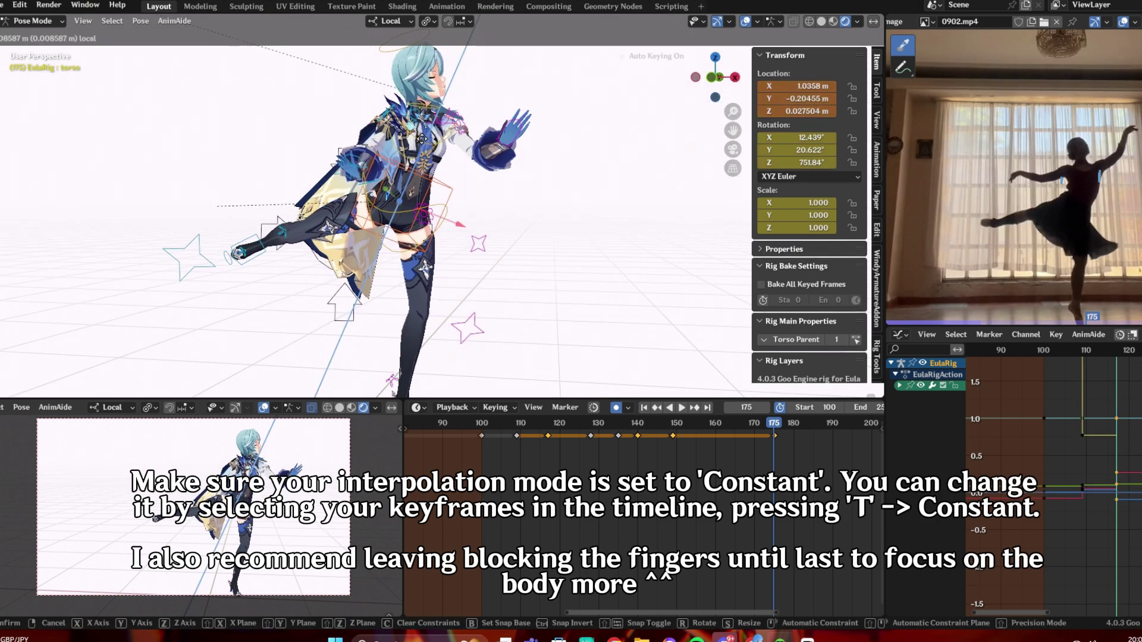
left_click(424, 141)
Move the left hand IK control at frame 175 to raise the front arm as in the reference.
left_click(516, 126)
middle_click_drag(517, 126, 527, 193)
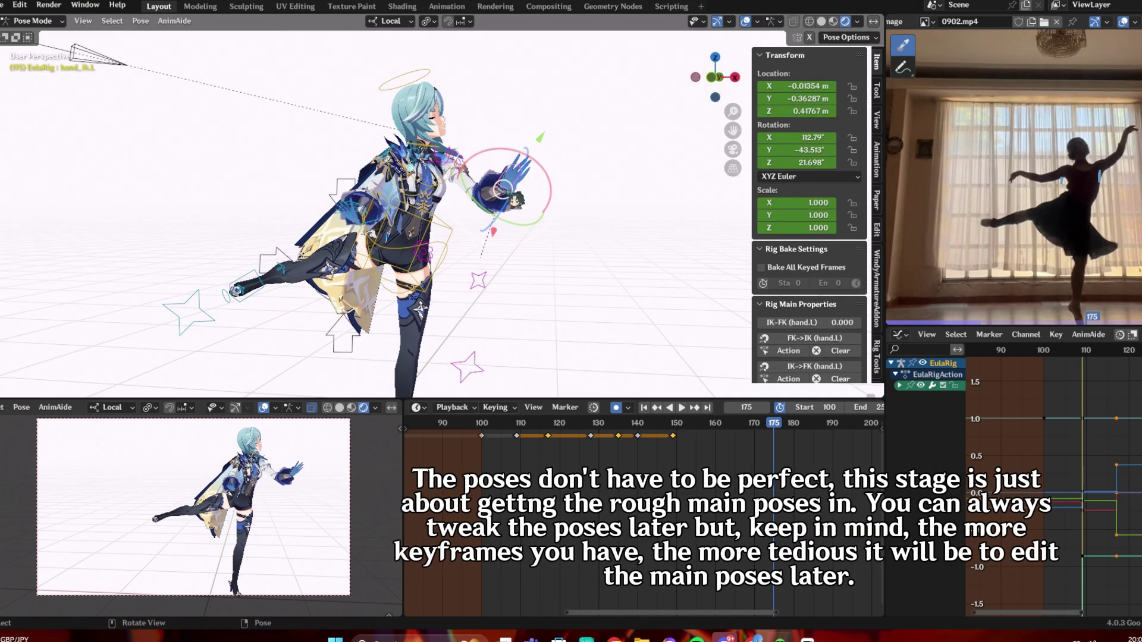
key("g")
left_click(529, 122)
Extend the selection to further body controls including the right foot IK, set the transform orientation to Global and move them.
middle_click_drag(530, 121, 360, 246)
middle_click_drag(502, 202, 476, 197)
left_click(461, 229, "shift")
left_click(495, 222, "shift")
middle_click_drag(452, 250, 488, 162, "shift")
left_click(729, 22)
left_click(391, 21)
left_click(382, 62)
left_click_drag(489, 162, 514, 161)
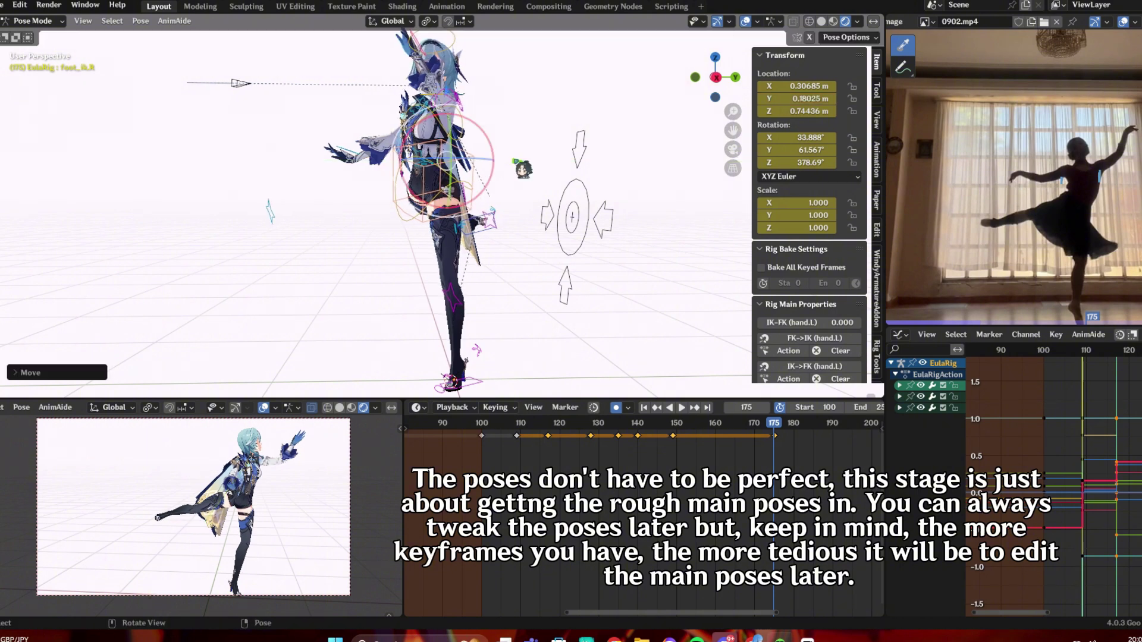
Rotate the selected body and right foot controls together to adjust the balance of the frame 175 pose.
middle_click_drag(524, 170, 506, 142)
key("r")
left_click(499, 136)
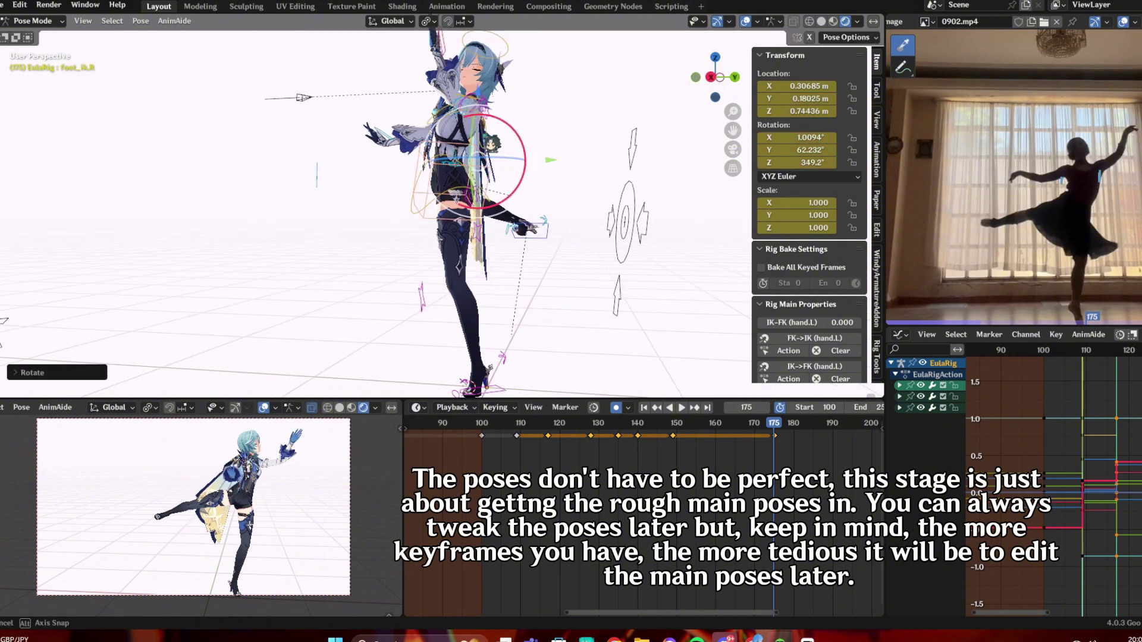
left_click_drag(455, 96, 454, 95)
Move the selected body and foot controls along the global Y axis to centre them over the standing leg.
middle_click_drag(506, 143, 243, 142)
scroll(244, 142, "down", 4)
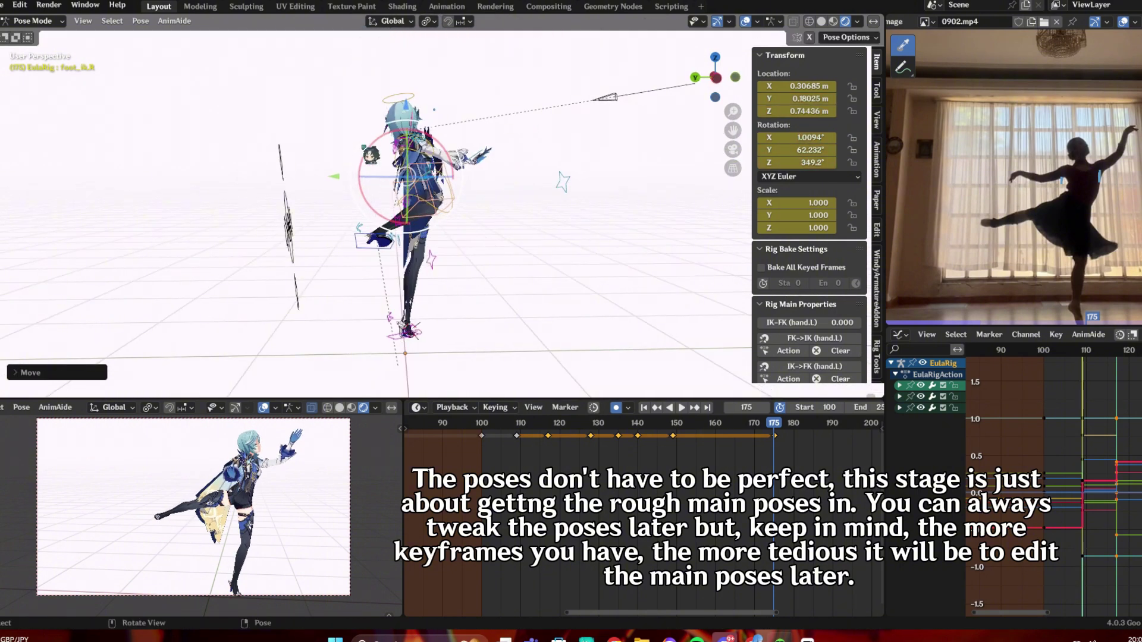
key("g")
key("y")
left_click(422, 169)
left_click_drag(329, 174, 377, 174)
Select the torso control, then shift and rotate it slightly over the standing leg at frame 175.
middle_click_drag(377, 175, 644, 182)
scroll(595, 178, "up", 3)
left_click(501, 174)
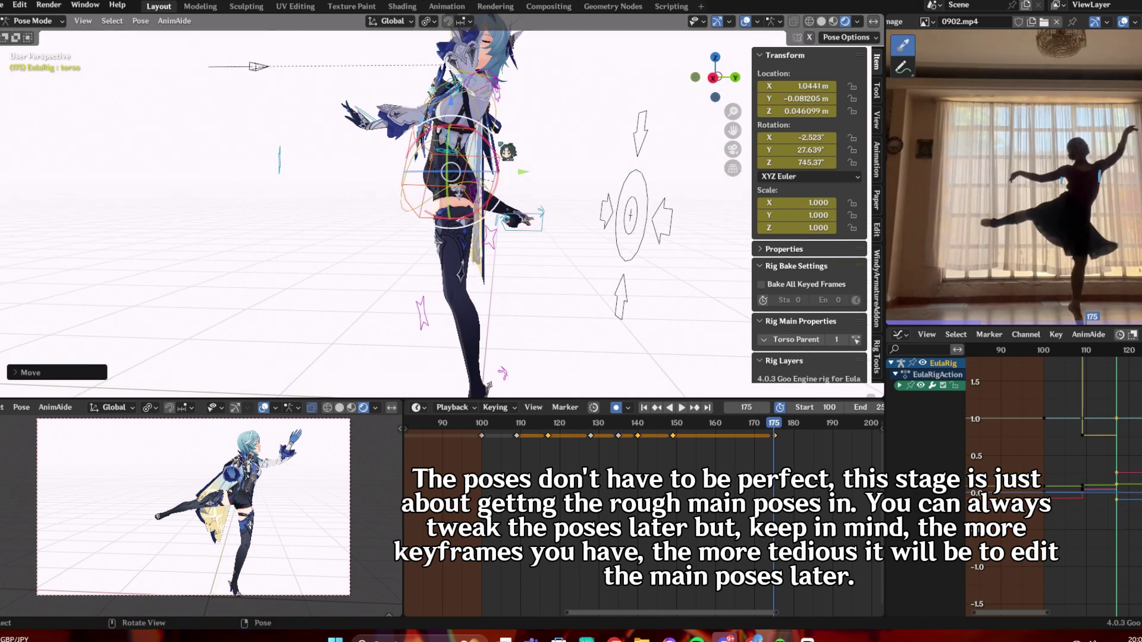
left_click_drag(500, 144, 504, 147)
scroll(542, 149, "down", 2)
key("r")
left_click(506, 172)
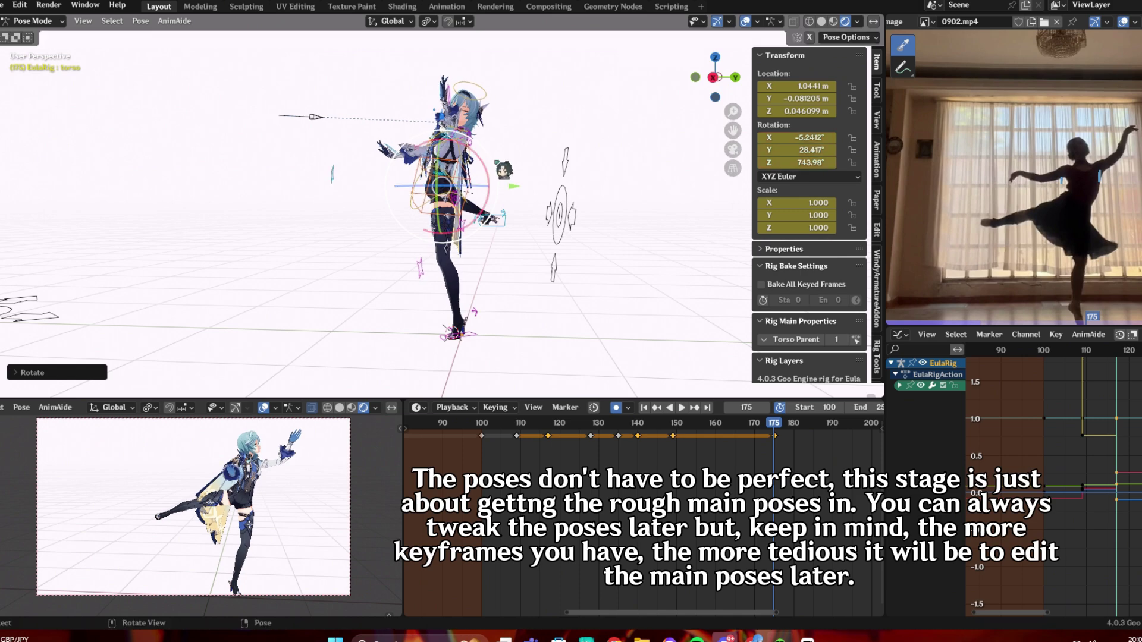
Reposition the right foot IK control to extend the raised leg backward, including a move along global X.
left_click(480, 156)
middle_click_drag(503, 143, 452, 205)
left_click(467, 176)
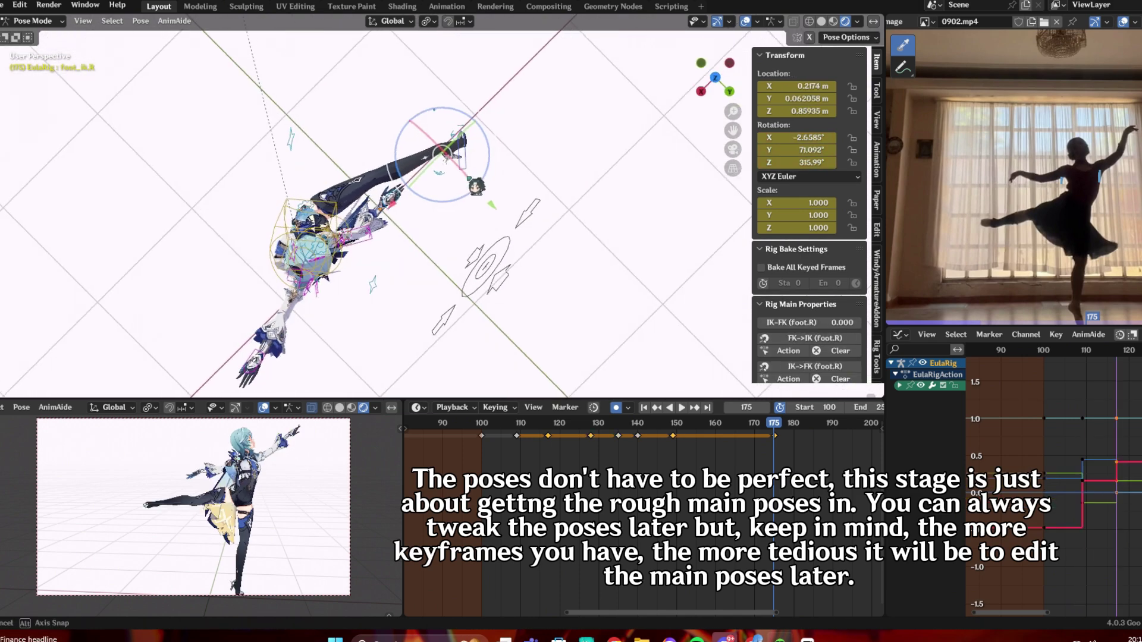
left_click_drag(391, 201, 373, 225)
left_click_drag(470, 225, 472, 227)
left_click(472, 228)
middle_click_drag(472, 228, 530, 211)
key("g")
key("x")
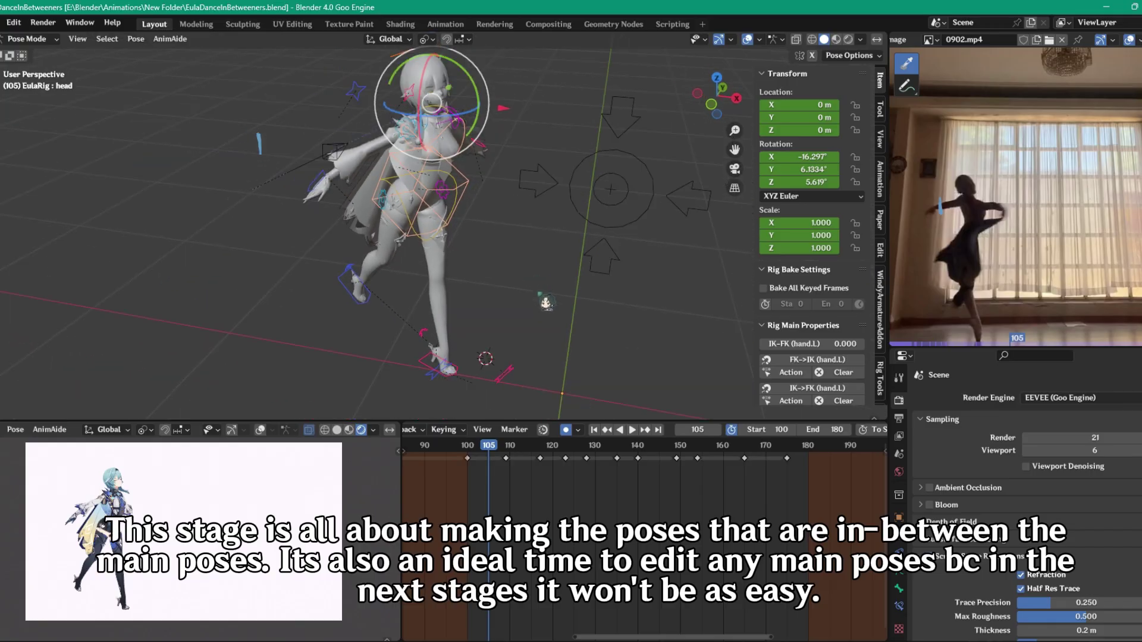
Create an in-between pose at frame 105 with the Pose Breakdowner and tweak it by rotating the right foot IK control.
key("shift+e")
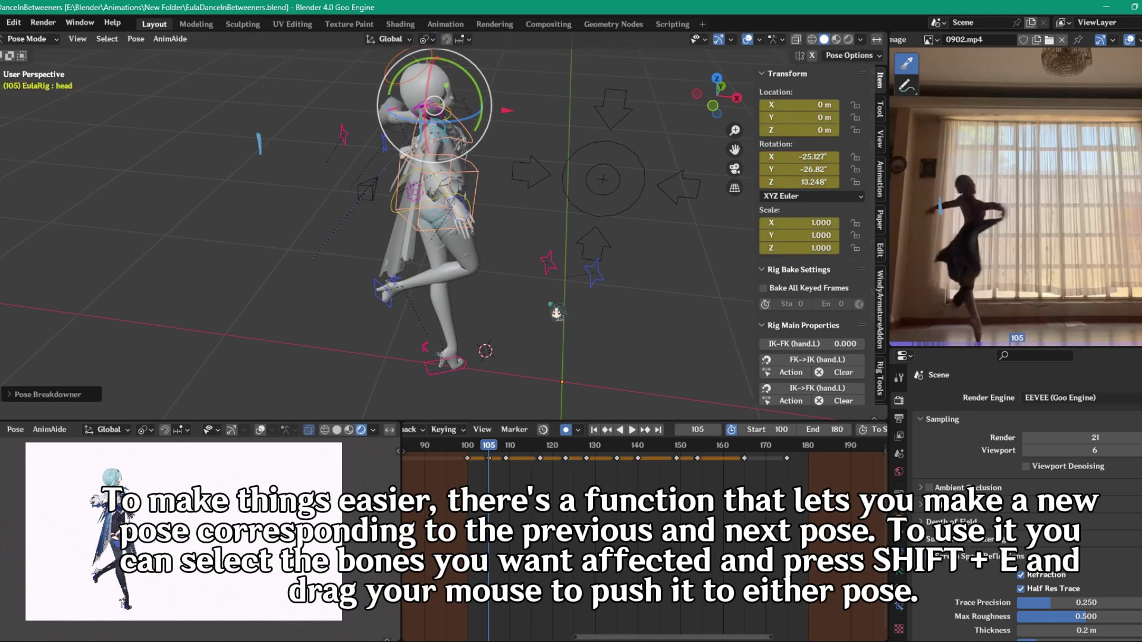
middle_click_drag(556, 312, 591, 287)
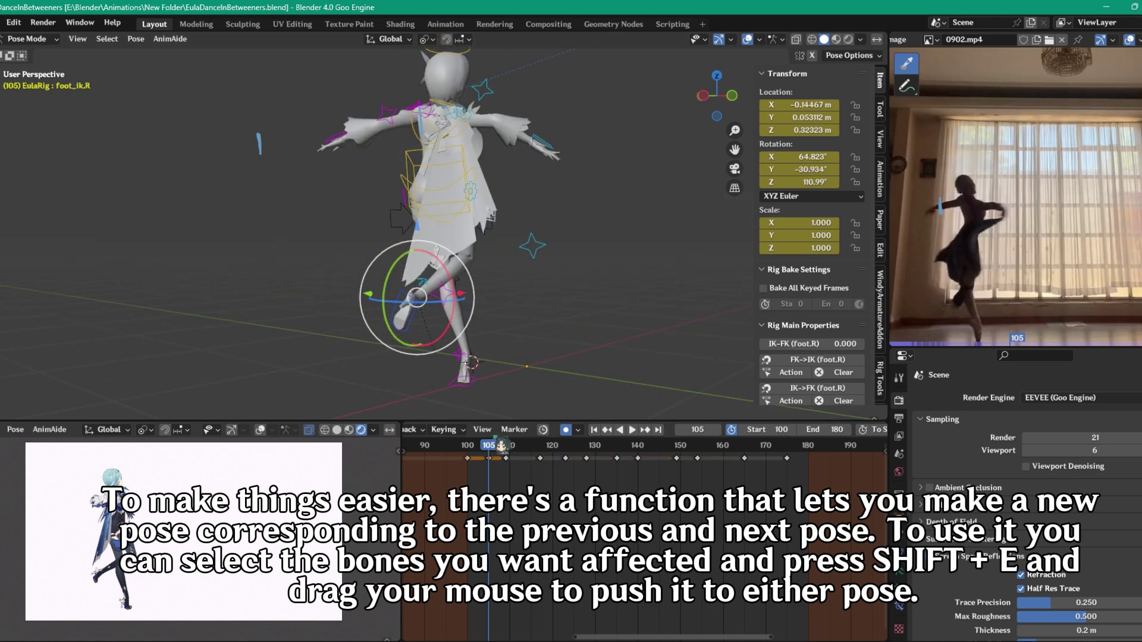
left_click_drag(489, 441, 467, 442)
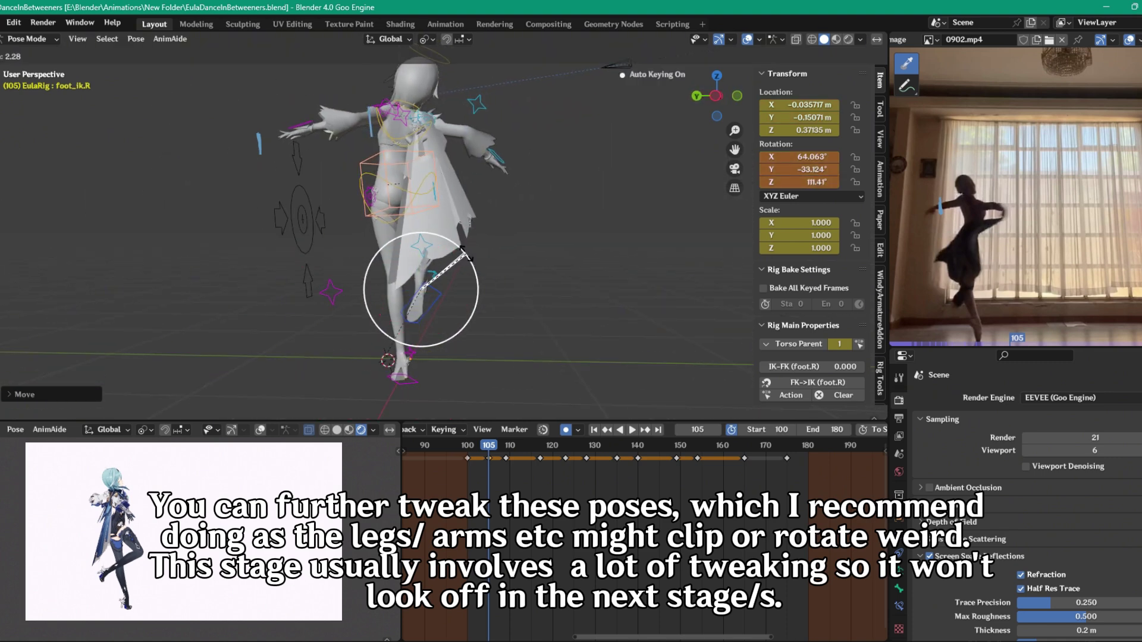
left_click_drag(466, 252, 467, 254)
middle_click_drag(530, 257, 781, 277)
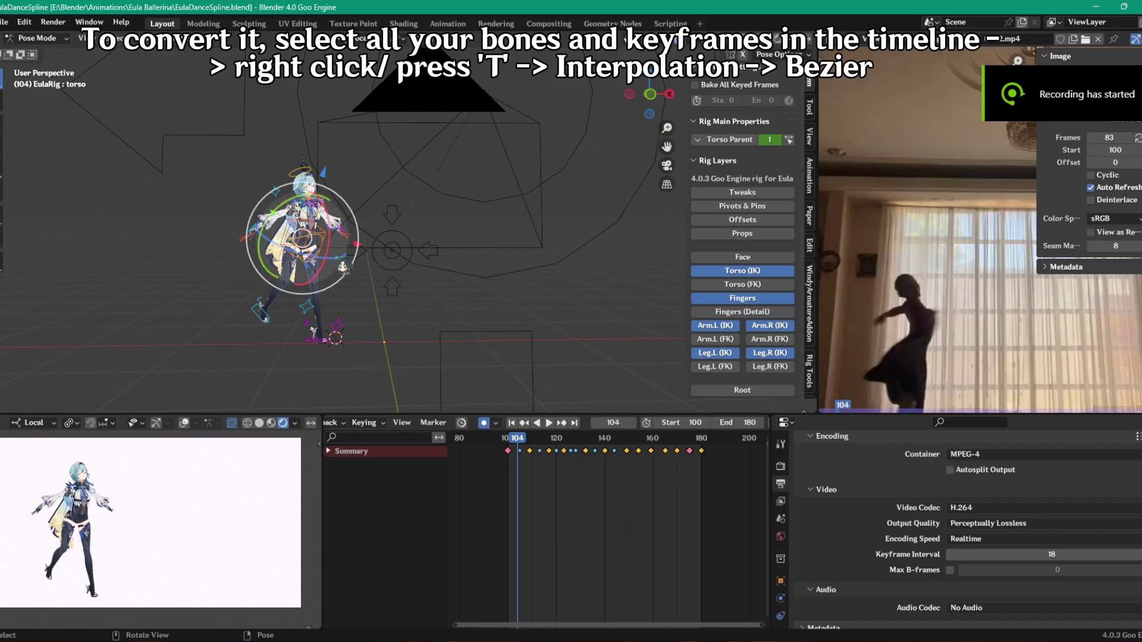
Select all bones and their keyframes and set the interpolation mode to Bezier.
left_click(343, 267)
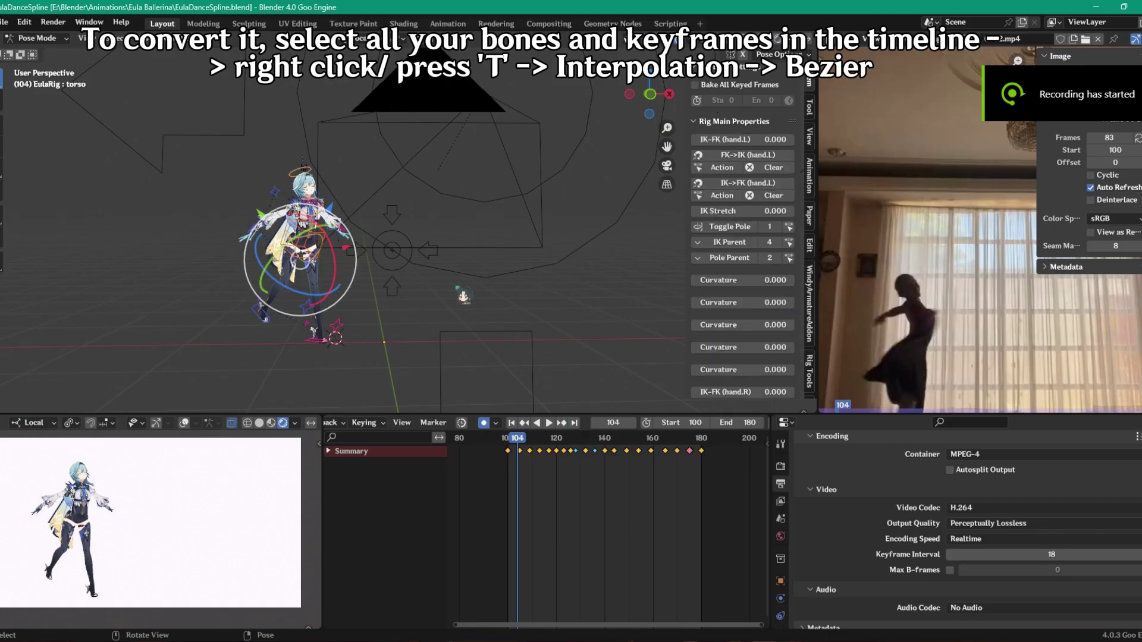
left_click_drag(493, 438, 494, 440)
right_click(495, 449)
mouse_move(539, 453)
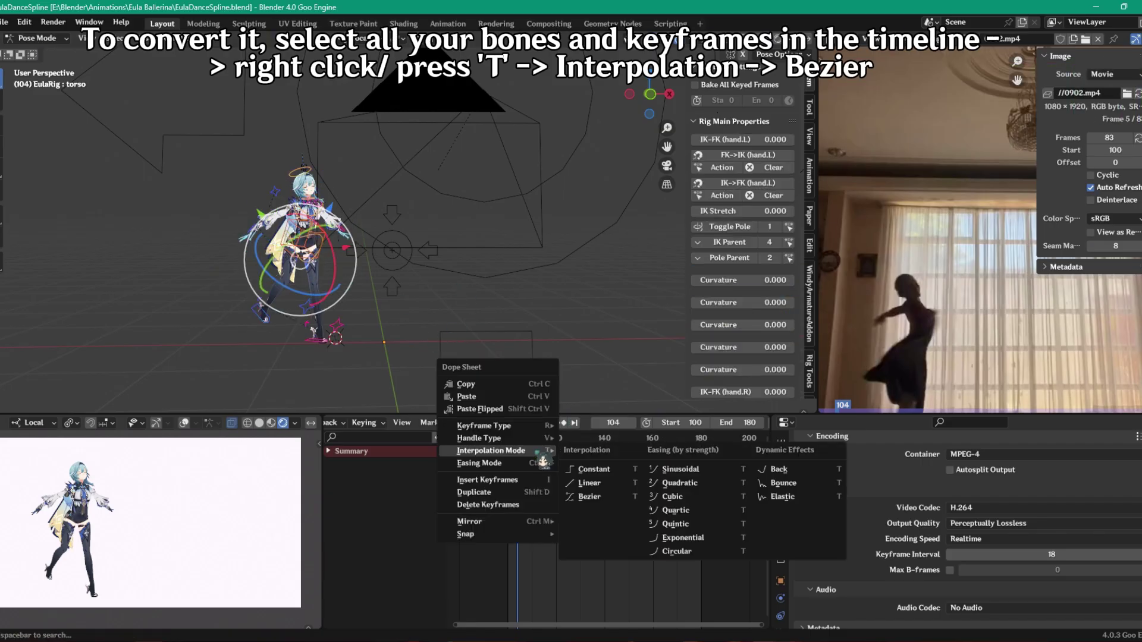
left_click(591, 498)
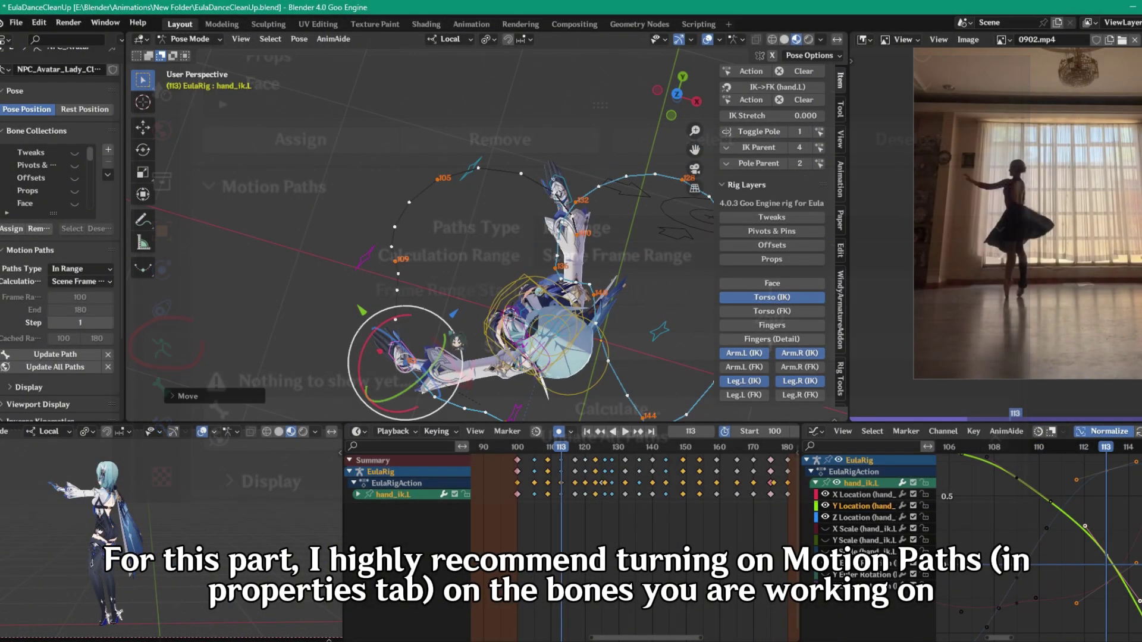
Adjust the left hand IK's location curve keys around frame 117 to smooth the hand's arc.
left_click(1039, 447)
left_click_drag(1042, 500, 1041, 495)
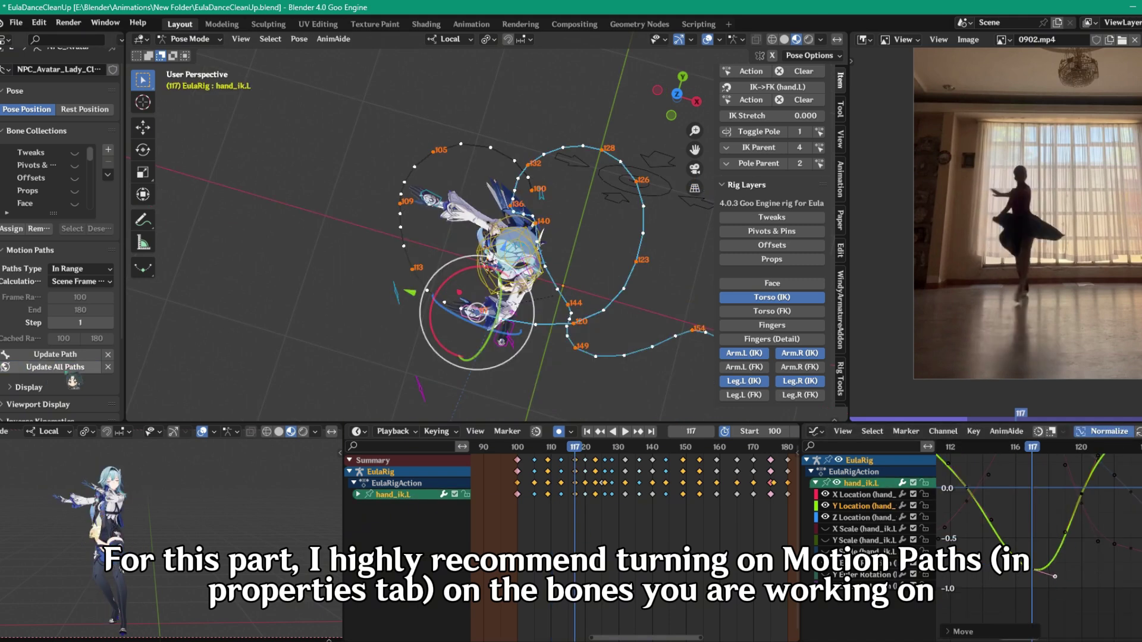
left_click_drag(1036, 574, 1036, 577)
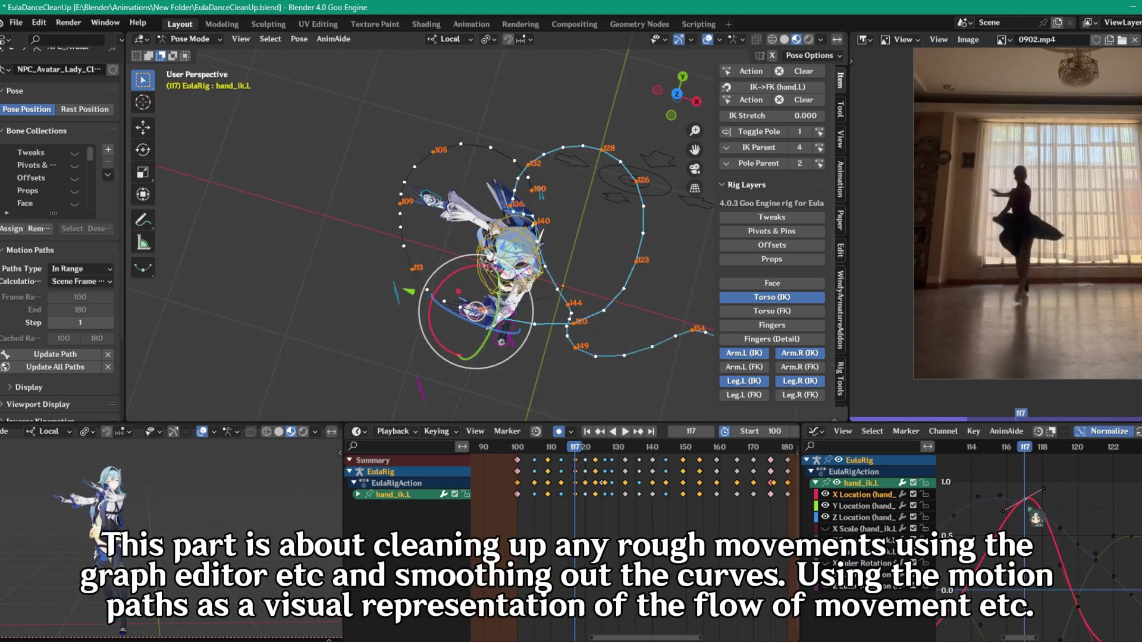
left_click_drag(1021, 502, 1021, 488)
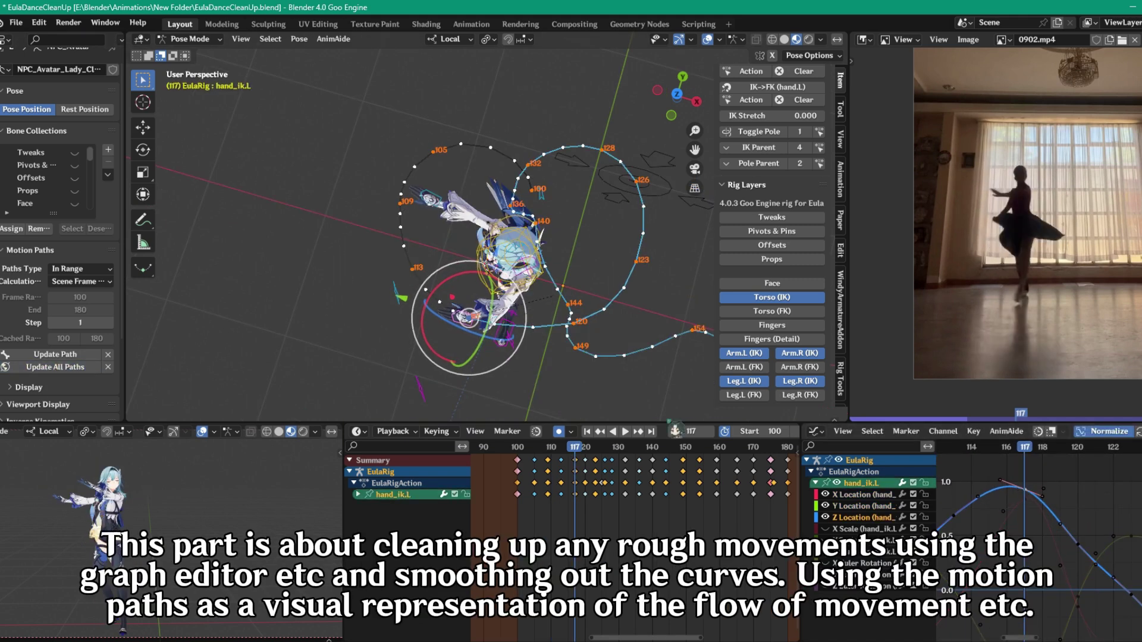
Adjust the left hand IK's location curves around frame 123 and update all motion paths.
left_click_drag(1034, 449, 1077, 449)
left_click_drag(1077, 545, 1077, 553)
key("Up")
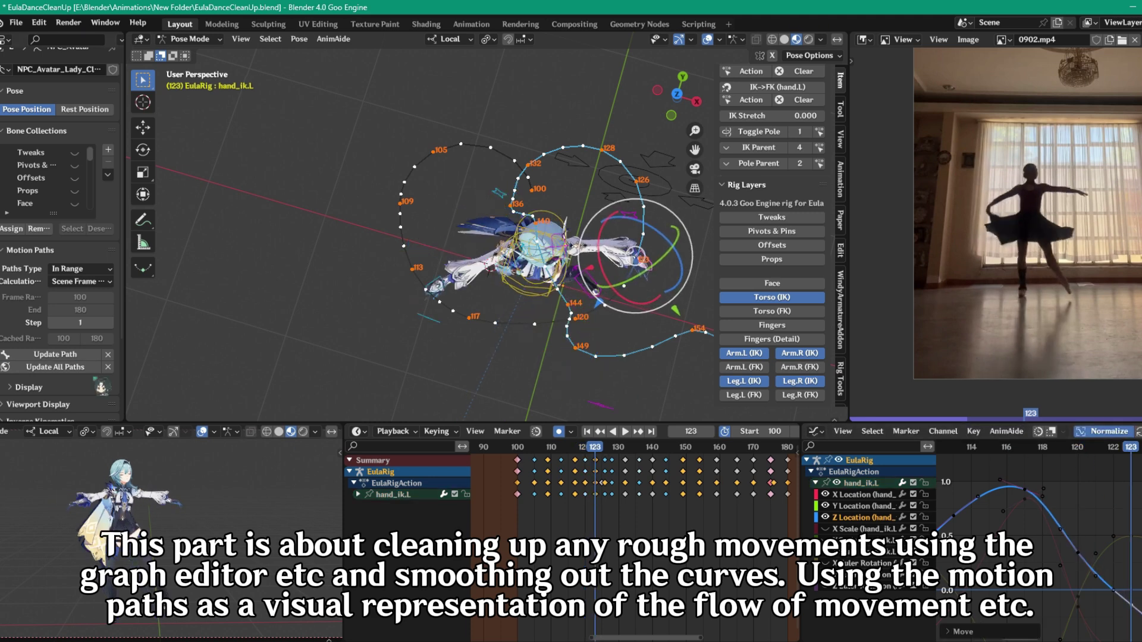
left_click(63, 370)
left_click_drag(1107, 499, 1109, 496)
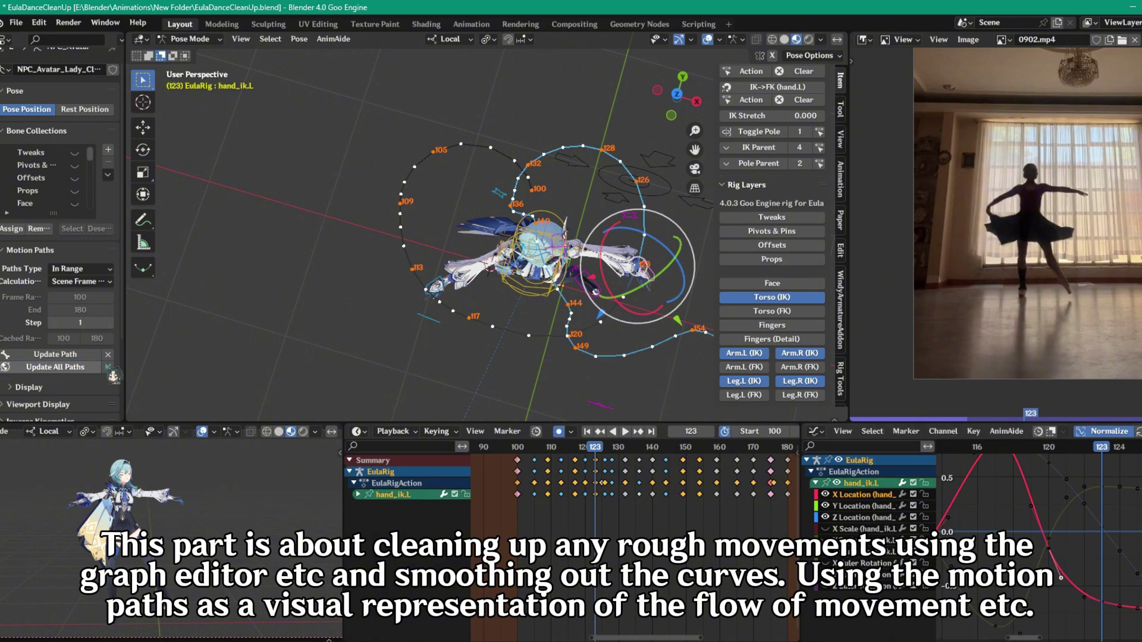
Update all motion paths and play back the animation to check the left hand's arc from the left side.
key("space")
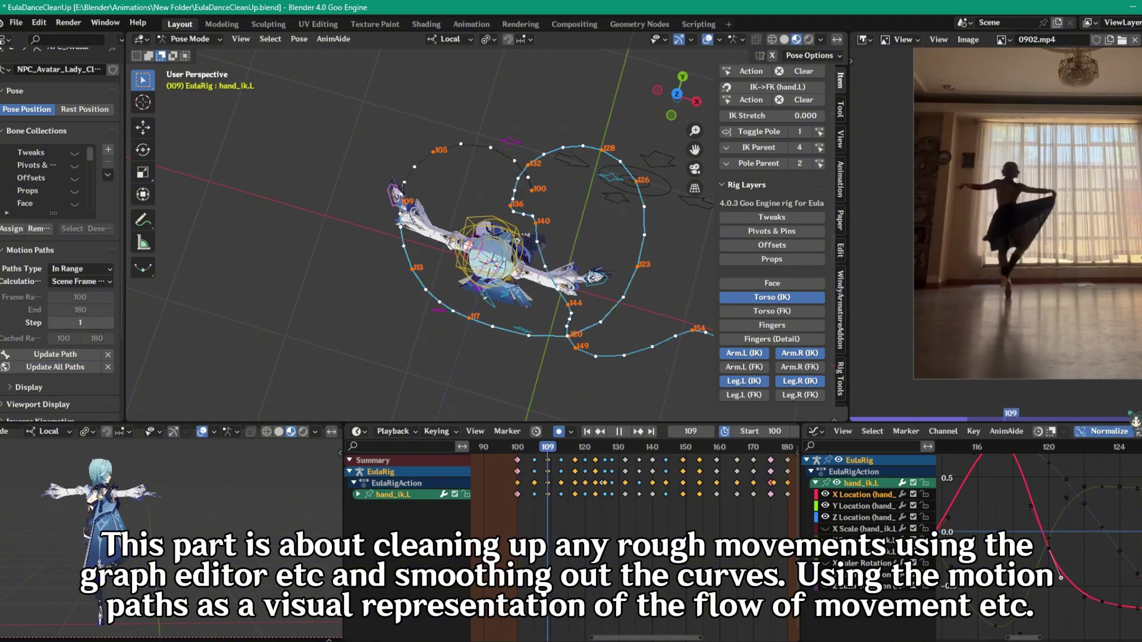
key("ctrl+KP_3")
key("space")
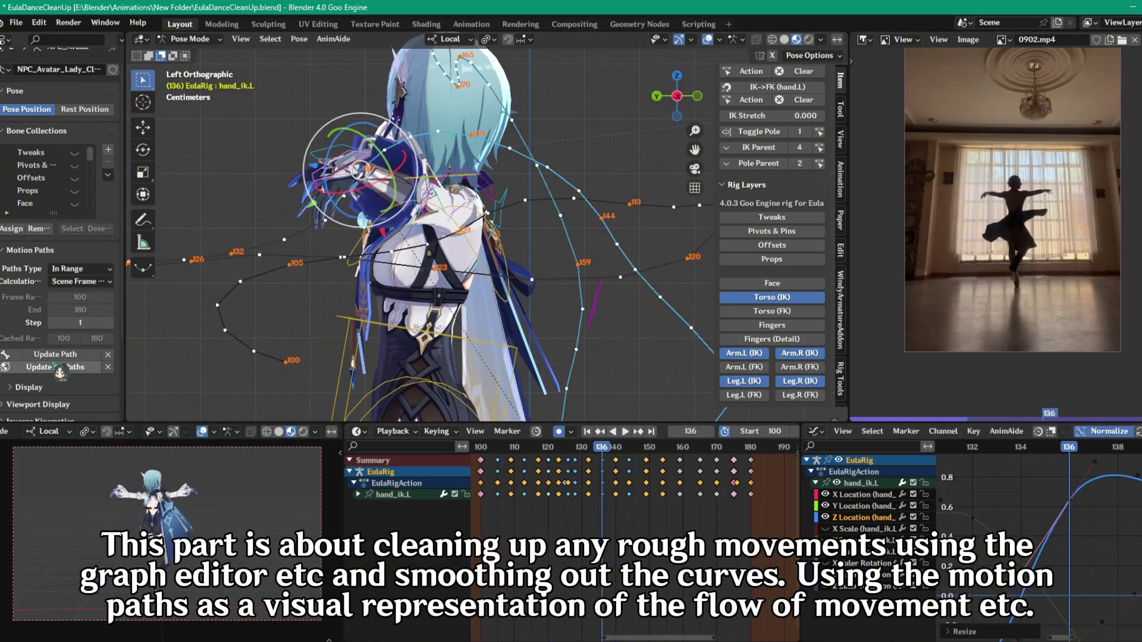
left_click(59, 369)
key("space")
middle_click_drag(428, 238, 369, 244)
key("space")
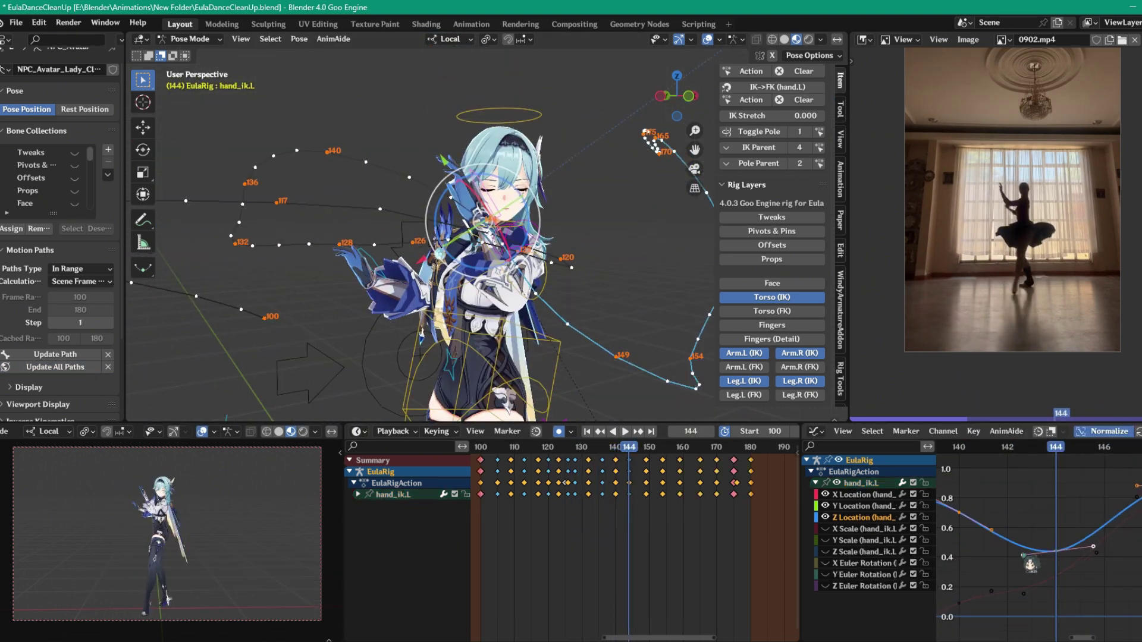
Reshape the left hand IK's Z Location curve just before frame 144 and update its motion path.
scroll(1014, 555, "up", 1)
middle_click_drag(1014, 555, 1070, 563)
left_click_drag(1043, 538, 1041, 542)
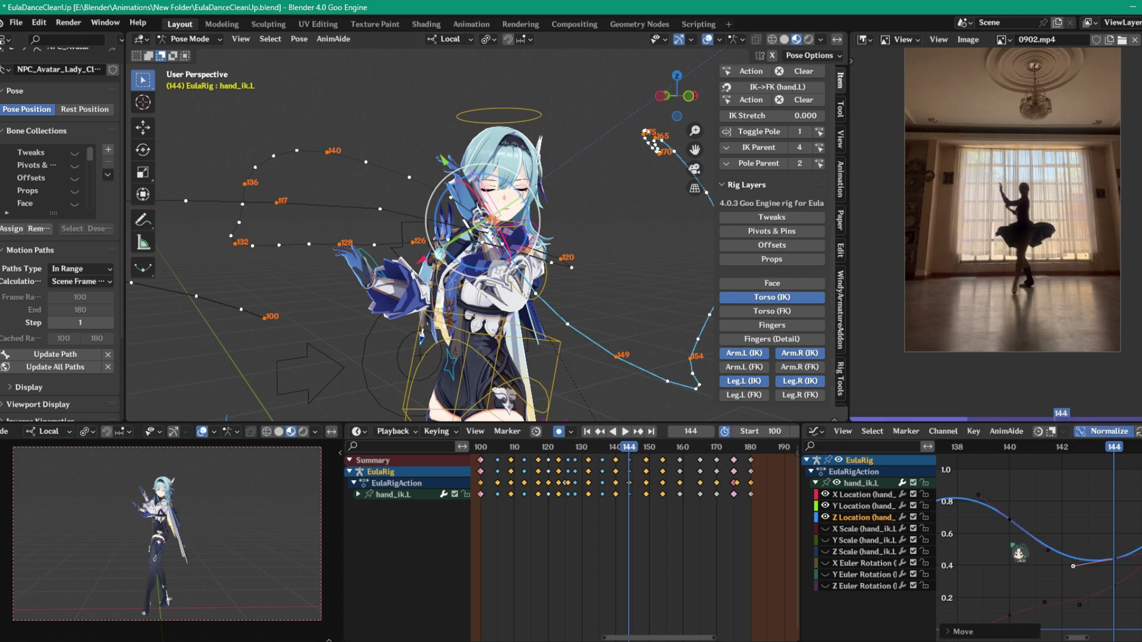
left_click(54, 354)
middle_click_drag(452, 249, 374, 288)
key("space")
key("Escape")
Adjust the left hand IK's X Location key at frame 144 to smooth the curve.
left_click(1114, 587)
middle_click_drag(1115, 587, 1047, 576)
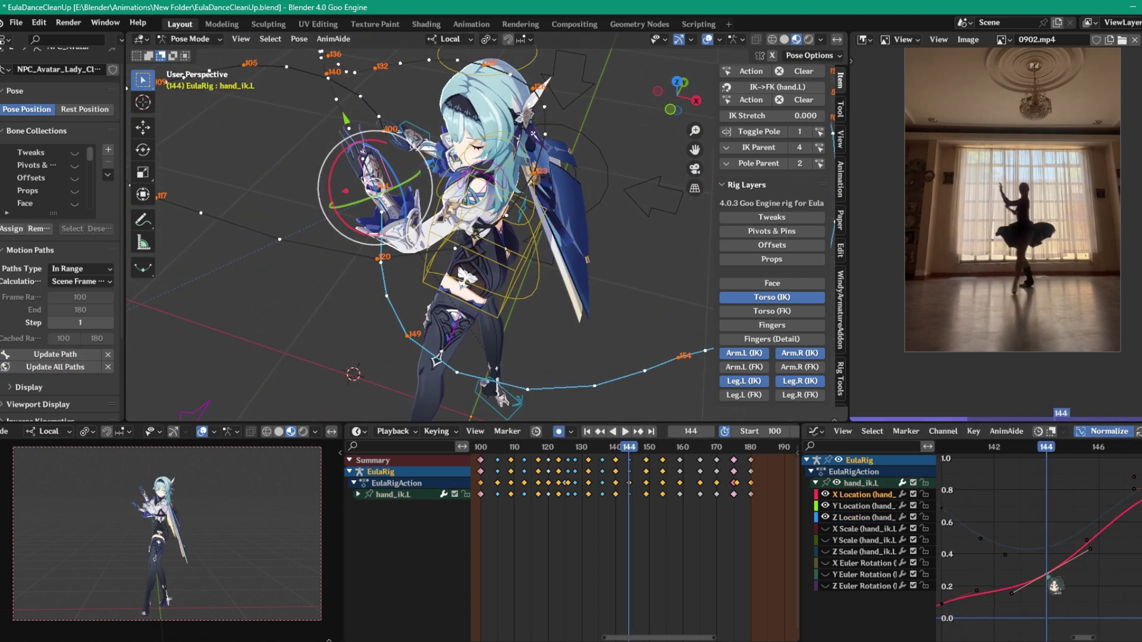
left_click_drag(1055, 586, 1098, 567)
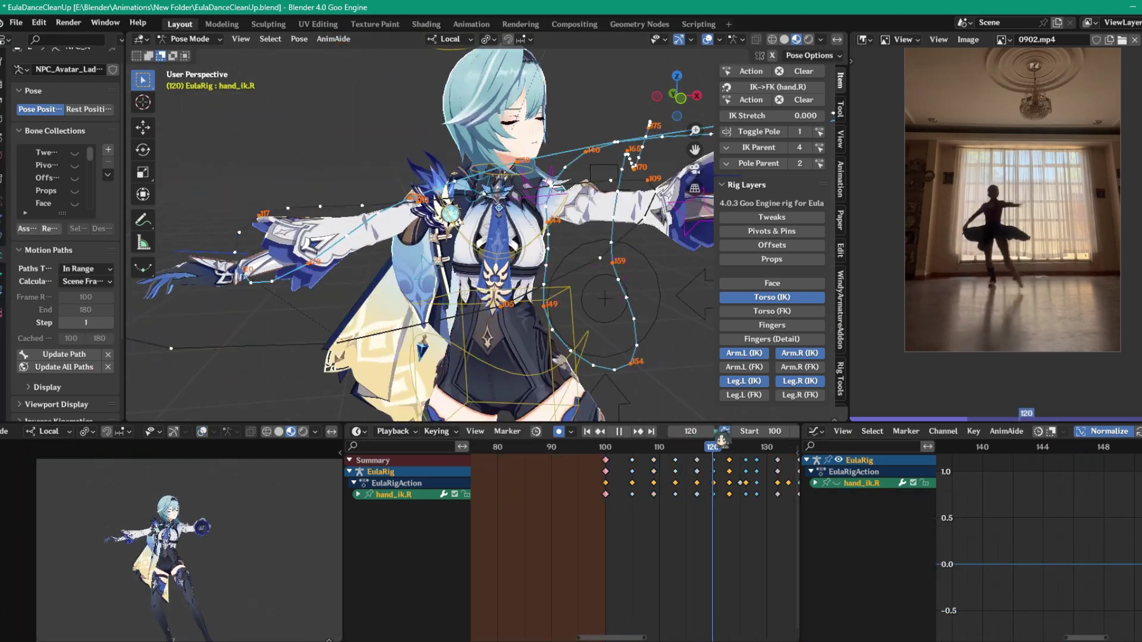
Play and step through frames 120 to 128 to review the right hand's motion path.
left_click_drag(724, 426, 729, 426)
middle_click_drag(461, 237, 486, 237)
key("Up")
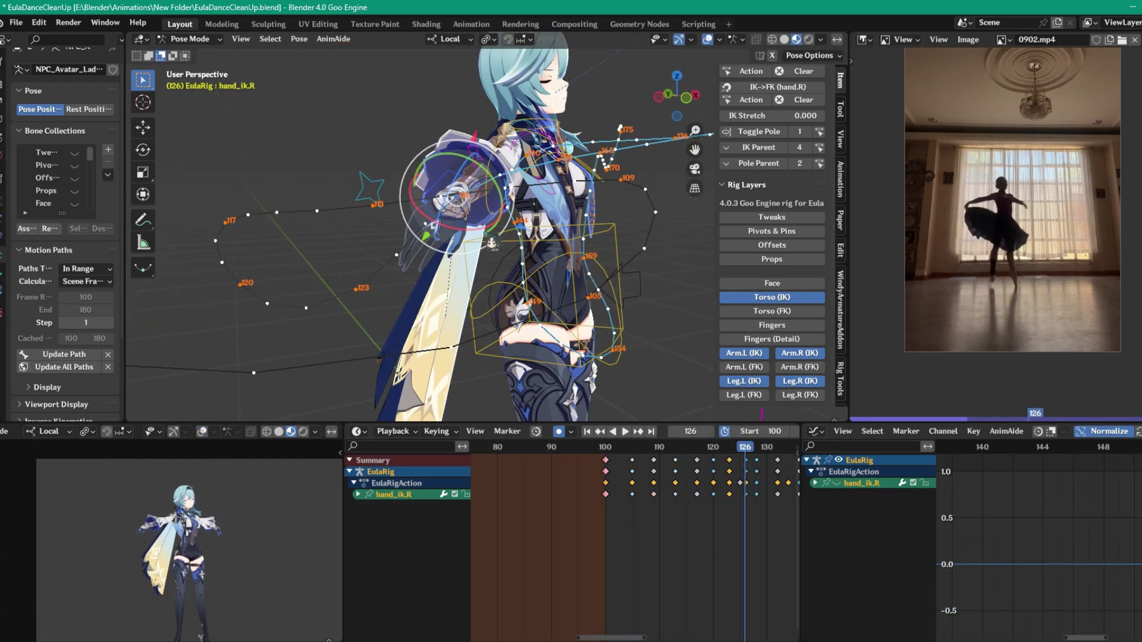
key("space")
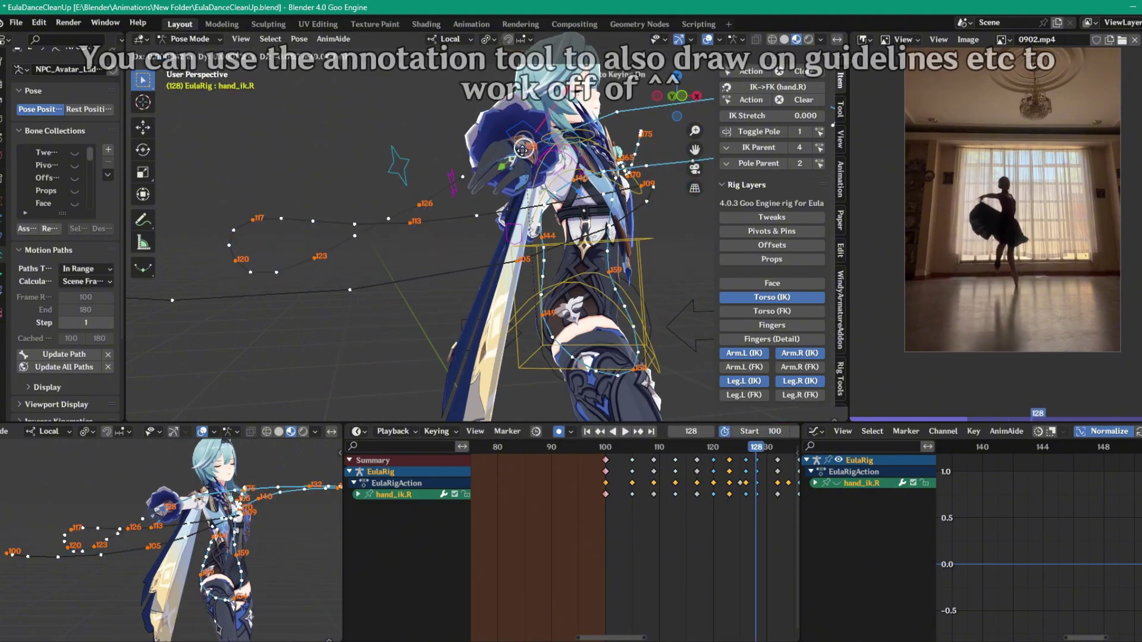
key("space")
Draw a guideline for the right hand's path in the camera viewport with the Annotate tool.
key("t")
left_click(6, 595)
middle_click_drag(89, 536, 123, 529, "shift")
left_click_drag(50, 512, 40, 523)
Scrub and step back and forth between frames 123 and 128 to compare the right hand's motion with the drawn guideline.
right_click_drag(730, 482, 752, 494, "shift")
left_click_drag(757, 493, 595, 494)
right_click_drag(598, 493, 729, 447, "shift")
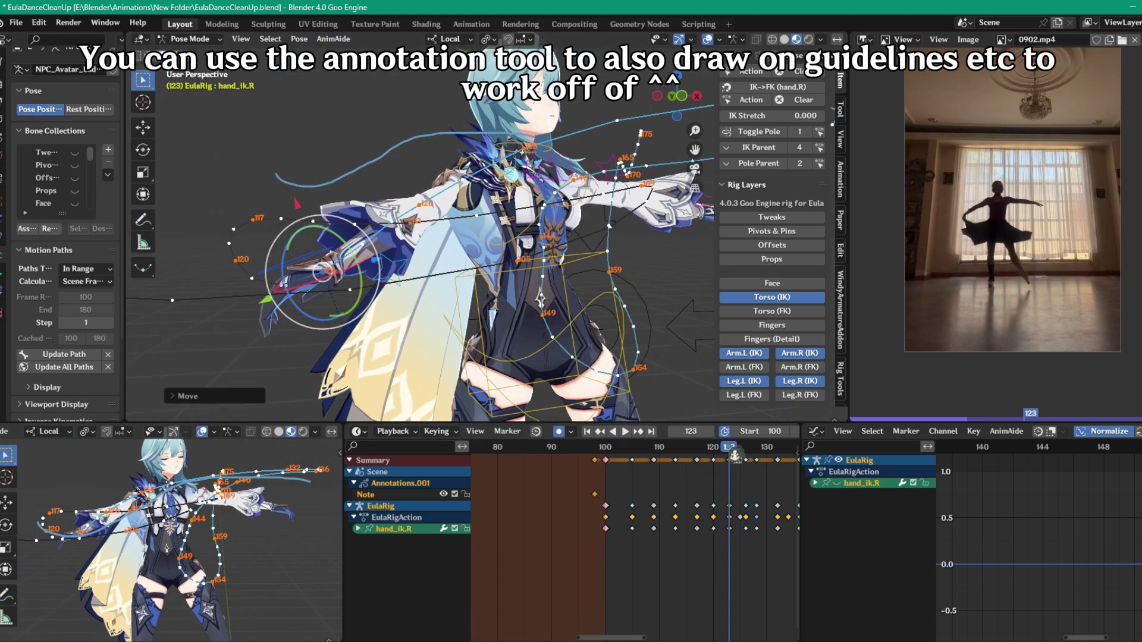
key("Right")
key("Right")
key("Right")
key("Right")
key("Right")
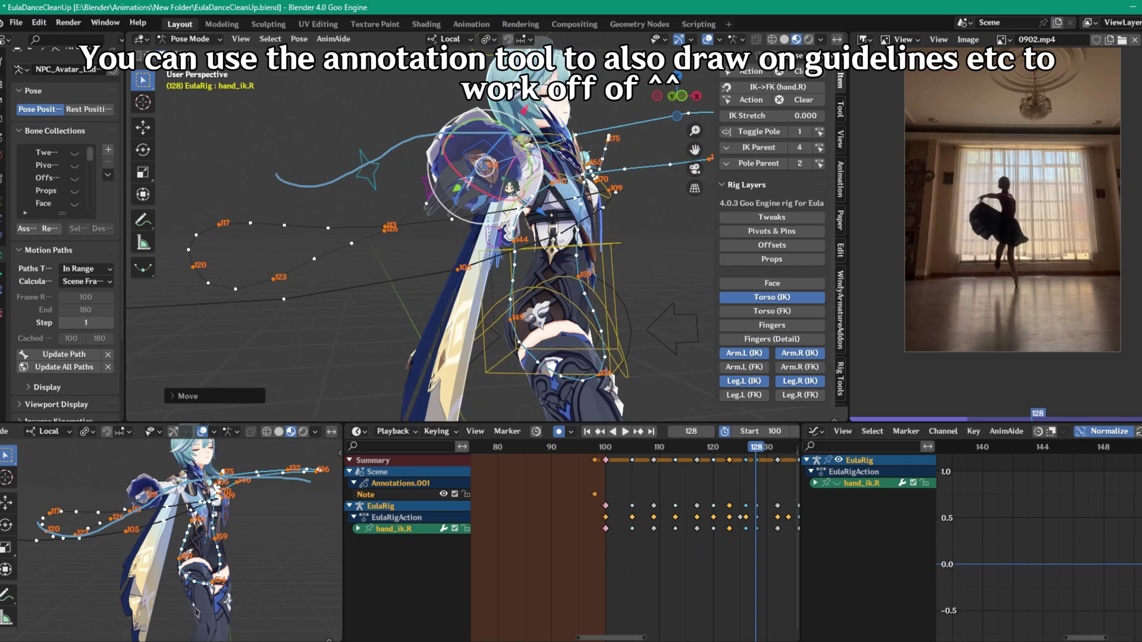
key("Left")
key("Left")
key("Left")
key("Left")
key("Left")
key("space")
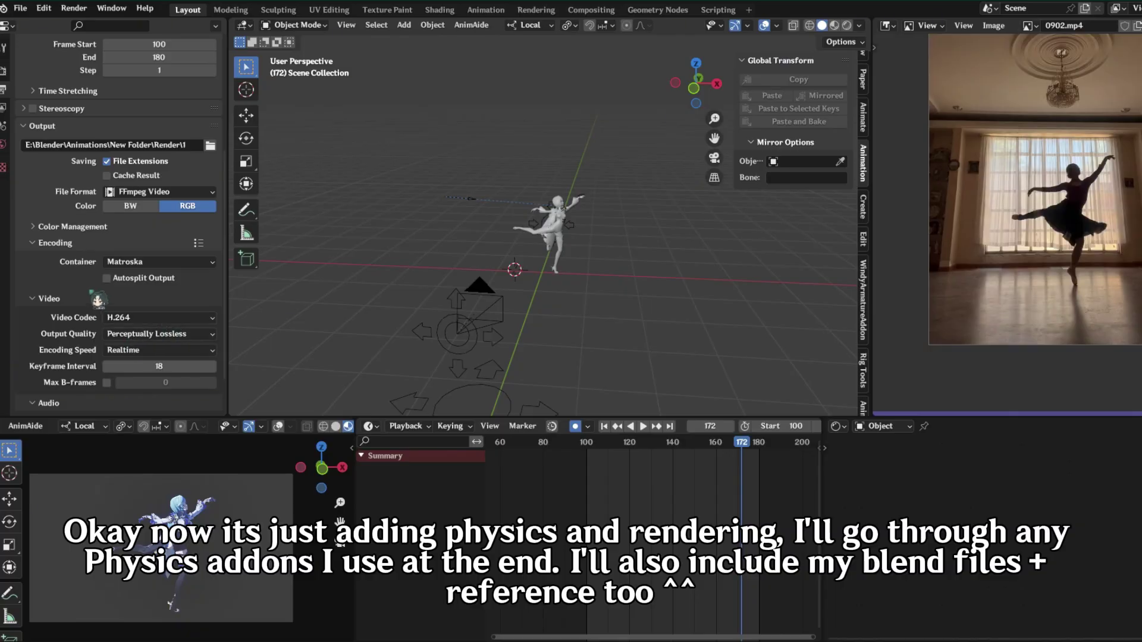
Review the render output's encoding and metadata settings.
left_click(156, 287)
left_click(145, 239)
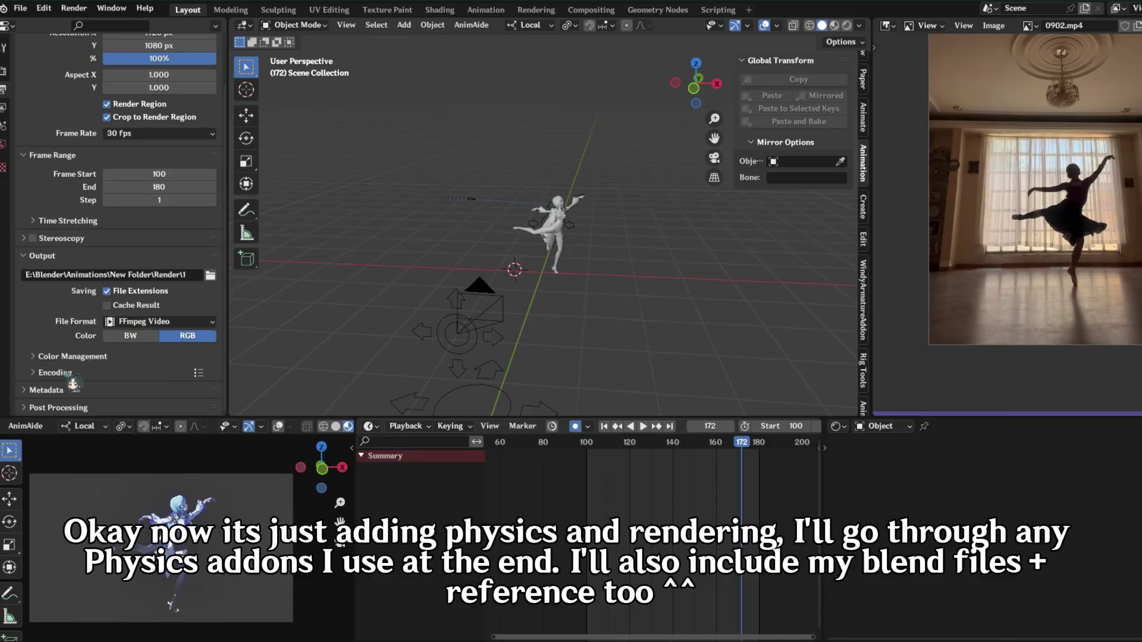
left_click(66, 388)
scroll(59, 268, "down", 5)
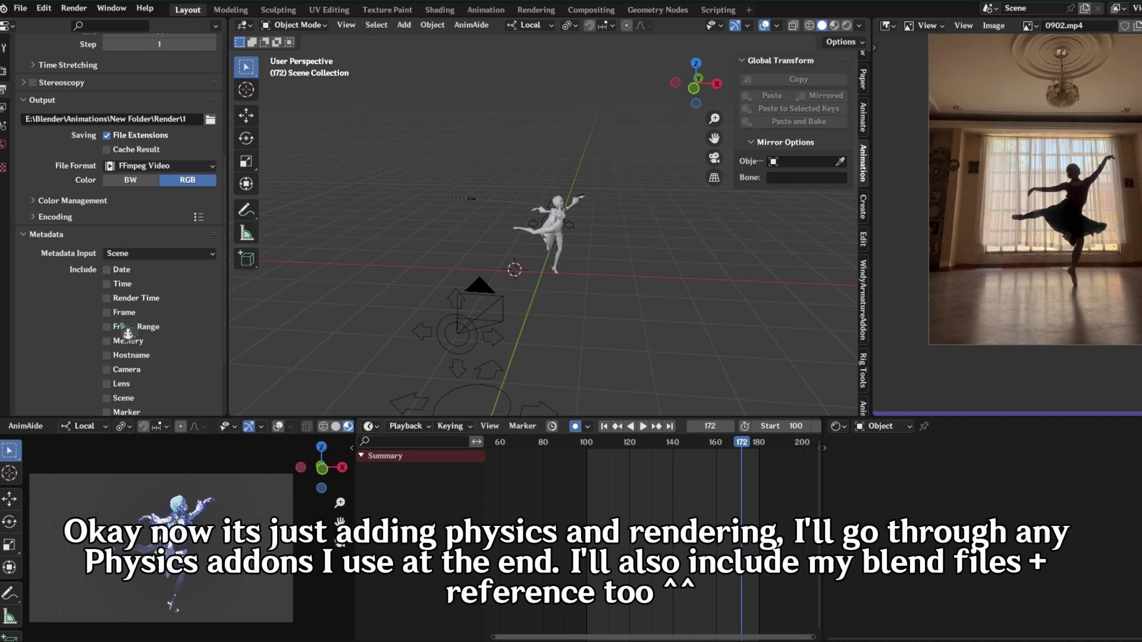
scroll(120, 326, "down", 3)
left_click(89, 147)
Render the animation.
left_click(74, 8)
left_click(103, 38)
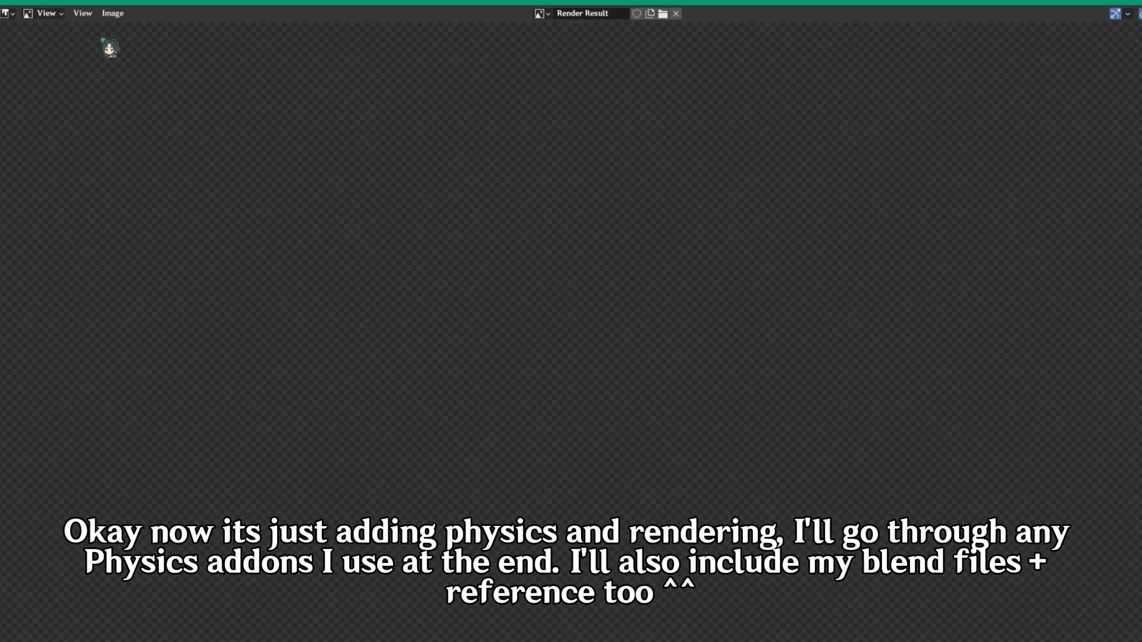